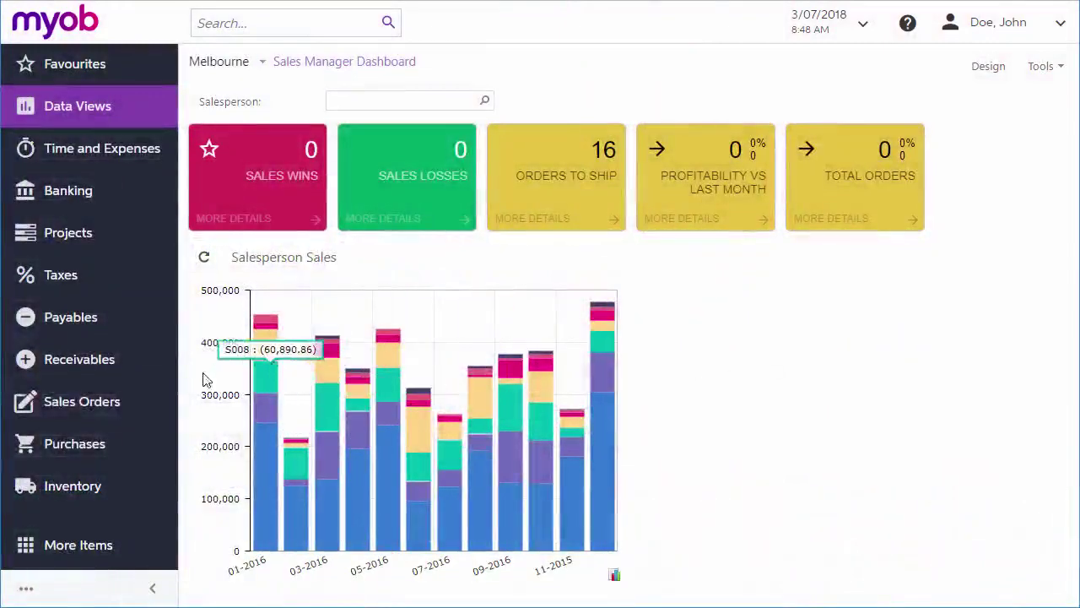
Step: Create a new purchase order in Purchases with the order type Normal
{"action": "left_click", "coordinate": [84, 453]}
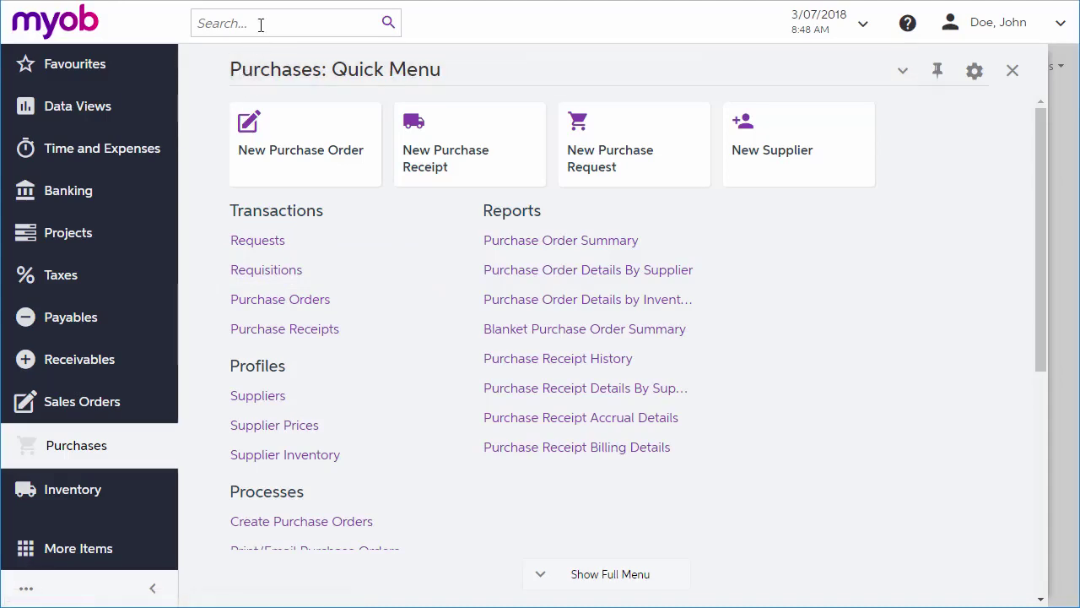
{"action": "left_click", "coordinate": [285, 306]}
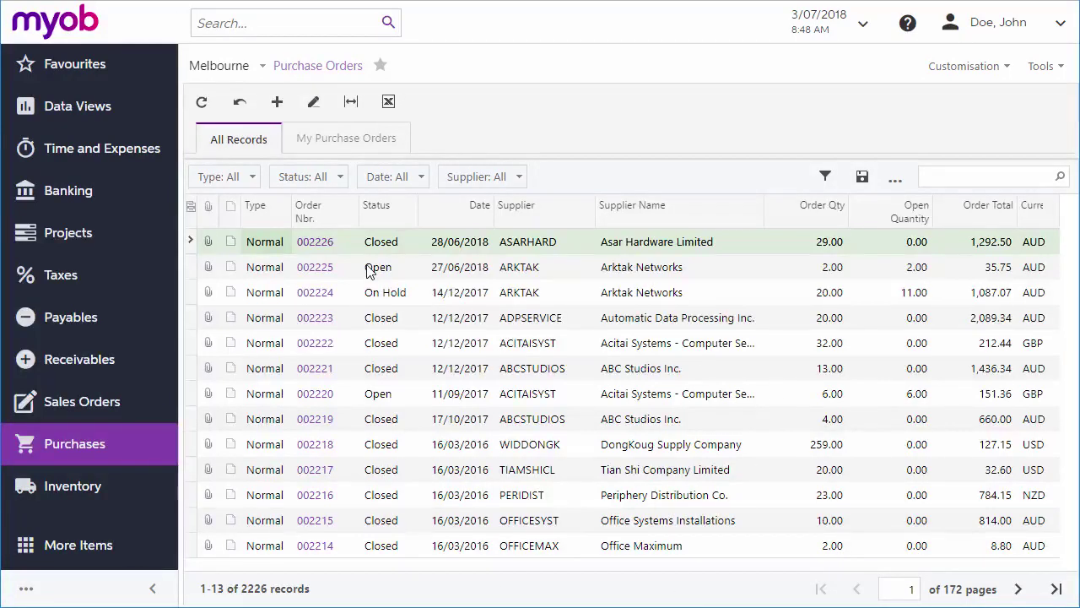
{"action": "left_click", "coordinate": [280, 110]}
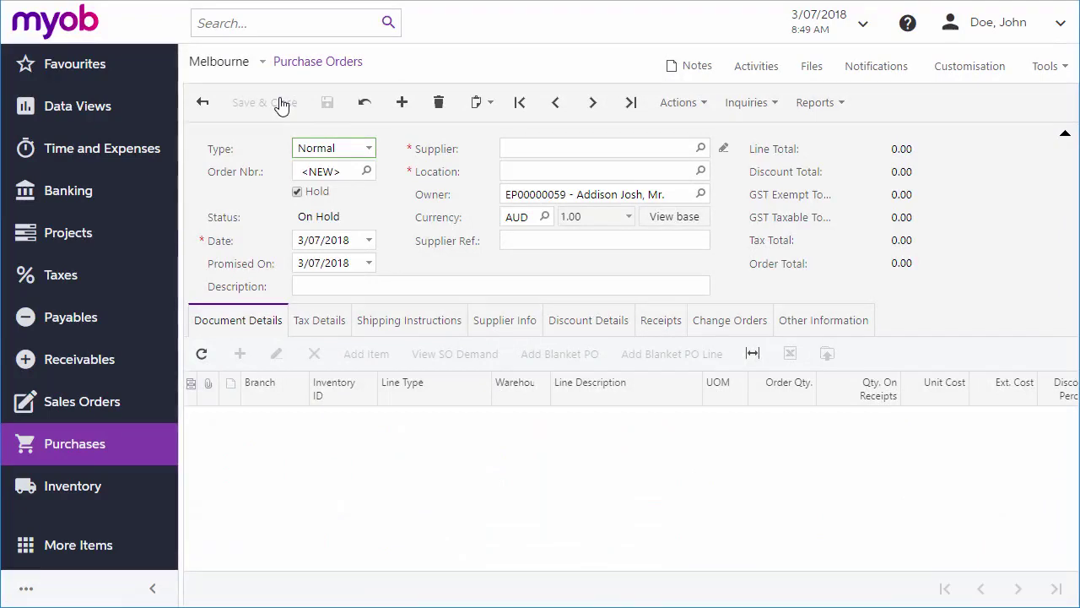
{"action": "left_click", "coordinate": [368, 149]}
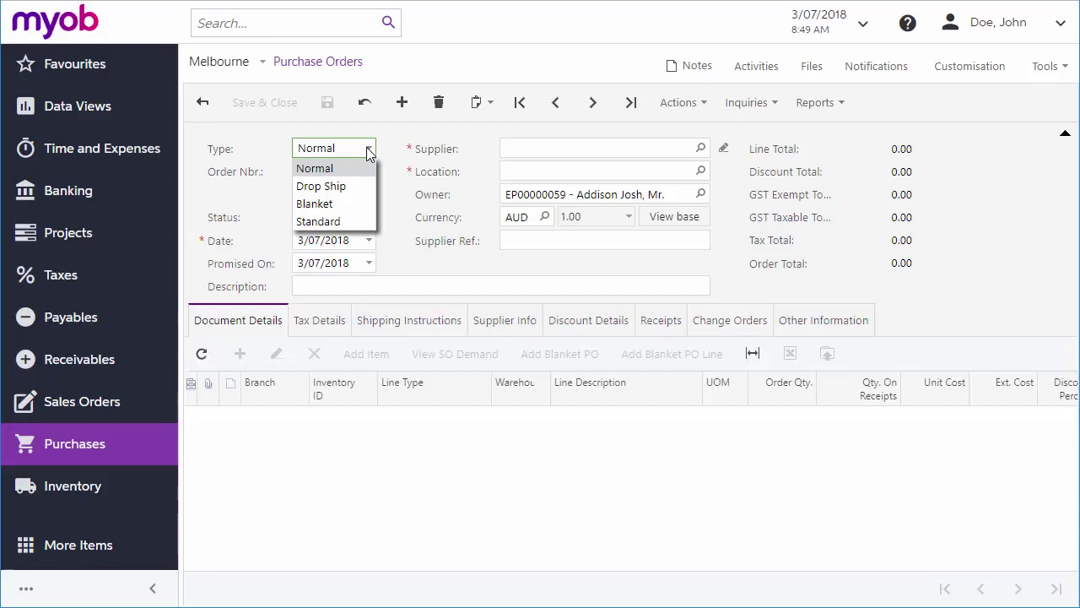
{"action": "left_click", "coordinate": [331, 168]}
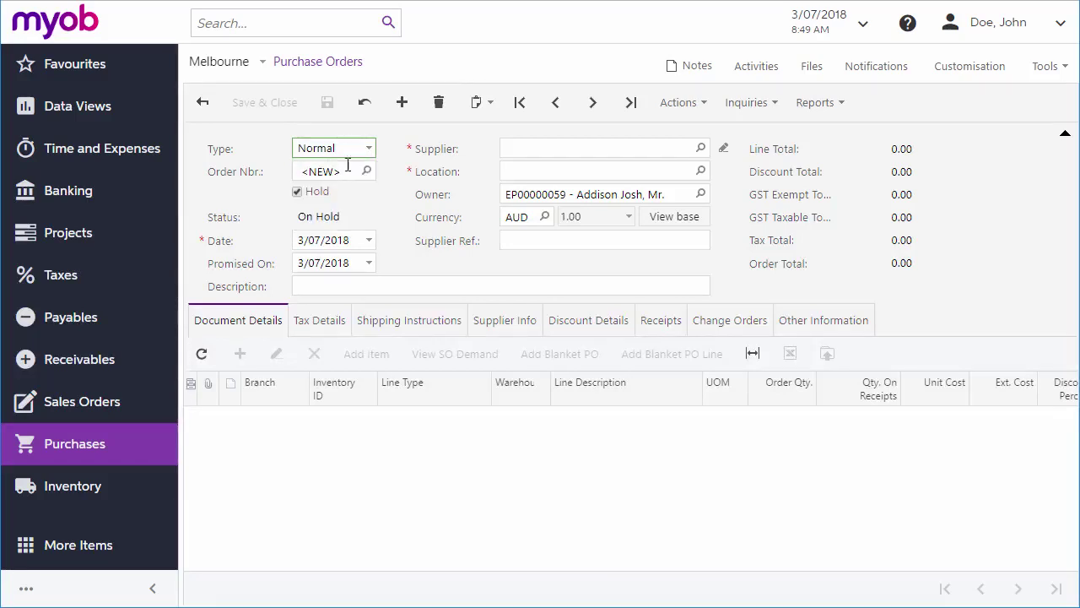
Step: Set the purchase order's supplier to GHUPPMANCO - Gupp & Hrumman Co. L.P.A
{"action": "left_click", "coordinate": [548, 147]}
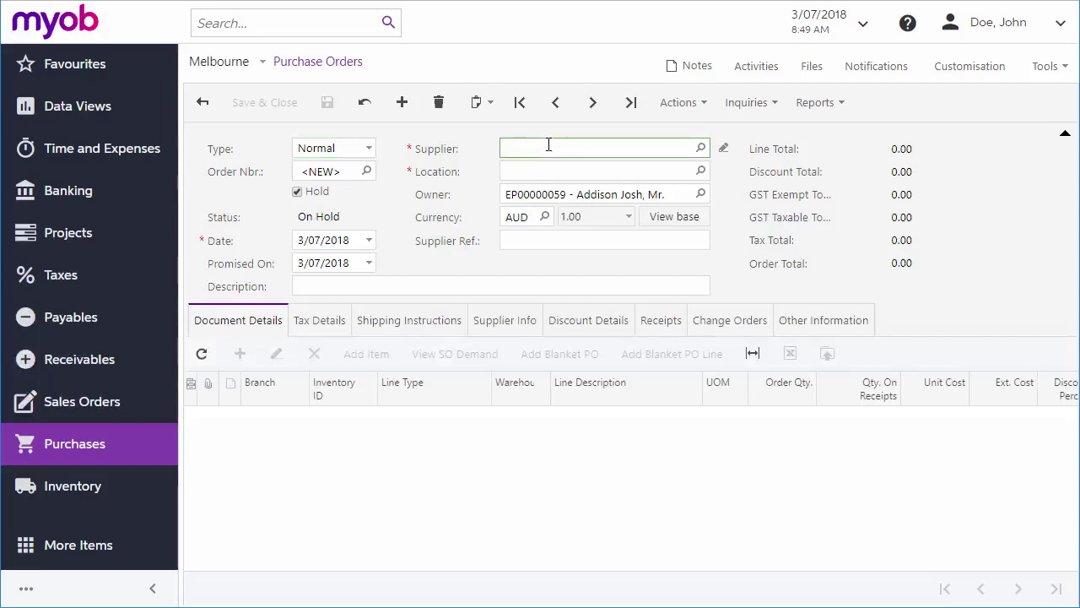
{"action": "type", "text": "ghu"}
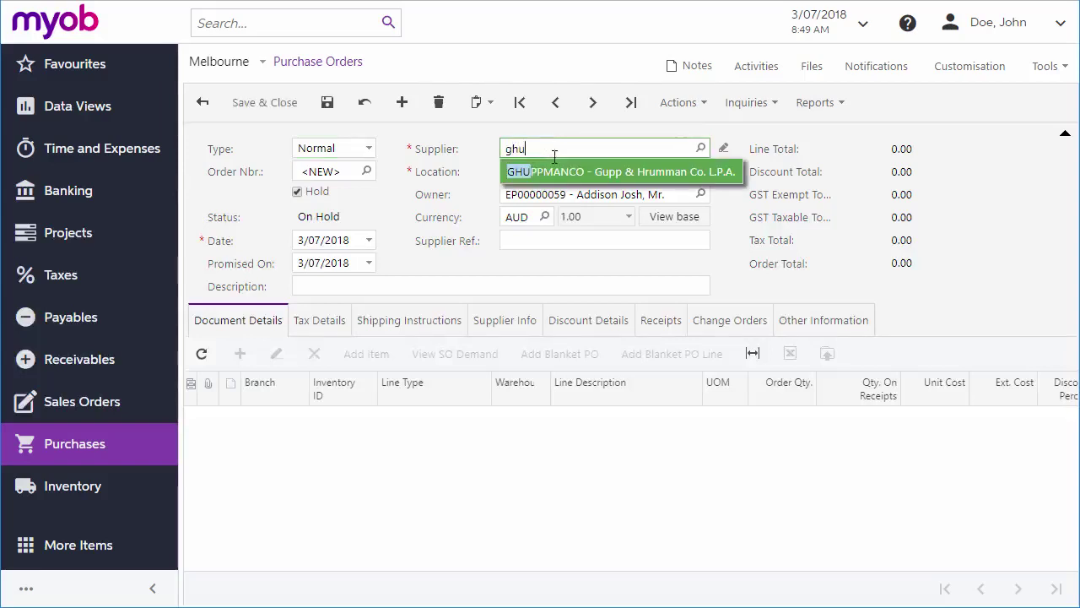
{"action": "left_click", "coordinate": [568, 180]}
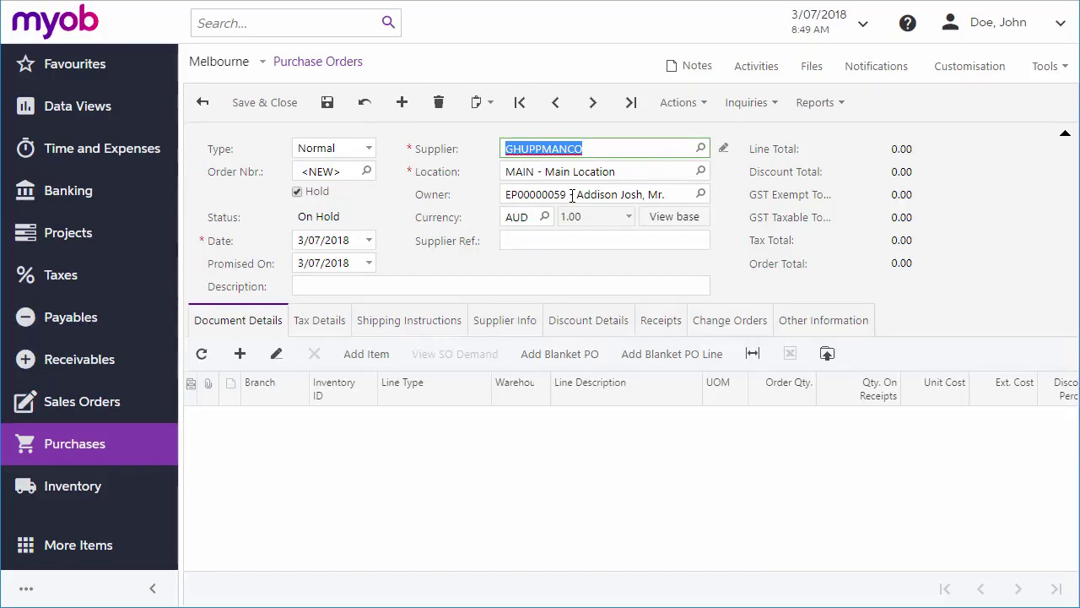
{"action": "left_click", "coordinate": [545, 240]}
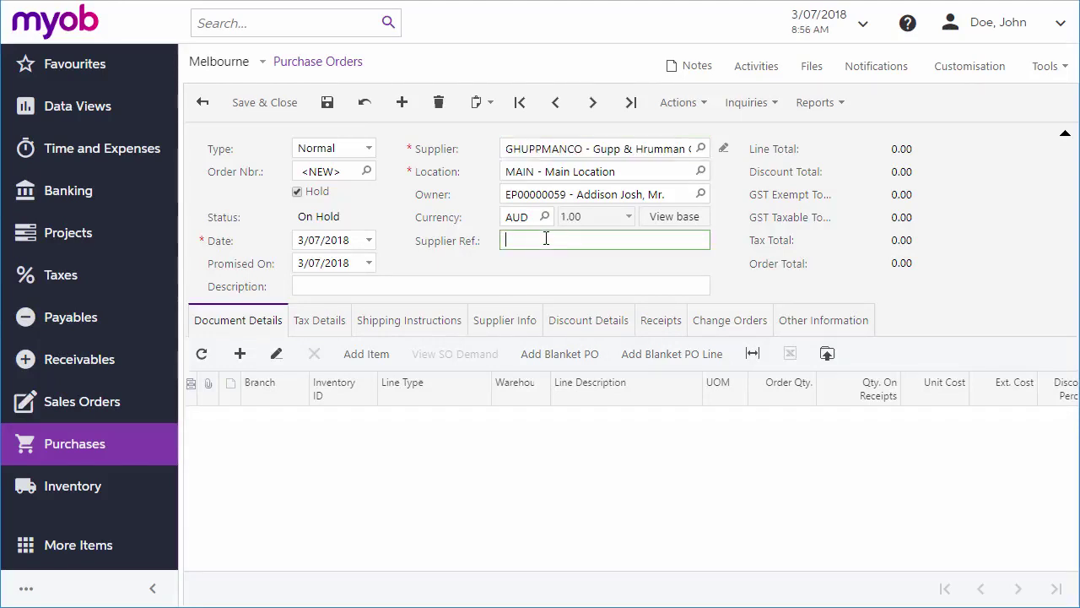
Step: Add a line to the order's document details for item D000000031 - Optiflex F5100S with an order quantity of 3
{"action": "left_click", "coordinate": [239, 353]}
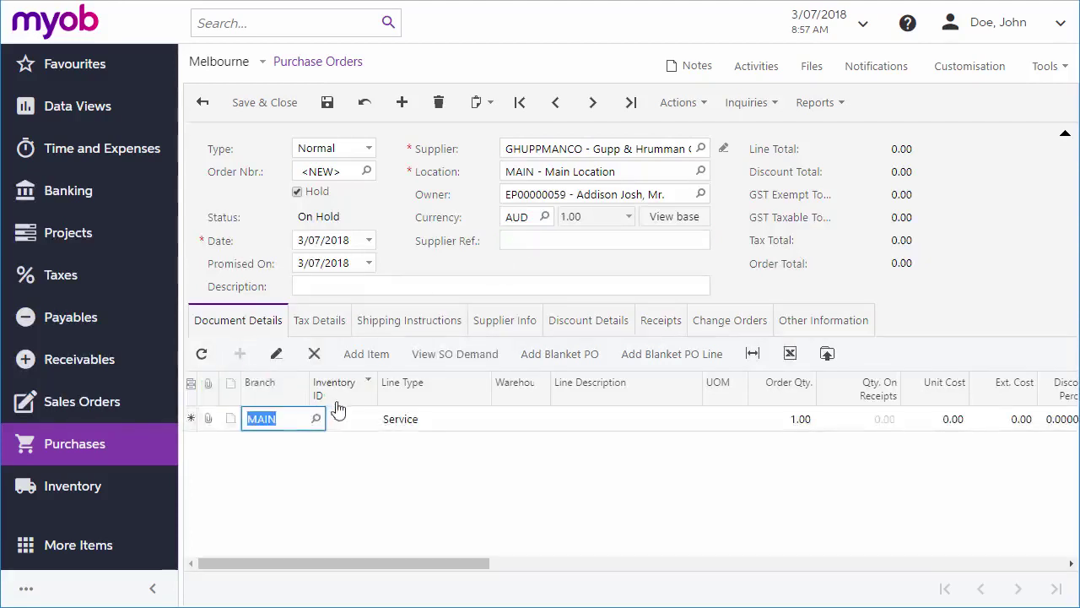
{"action": "left_click", "coordinate": [363, 422]}
{"action": "type", "text": "opti"}
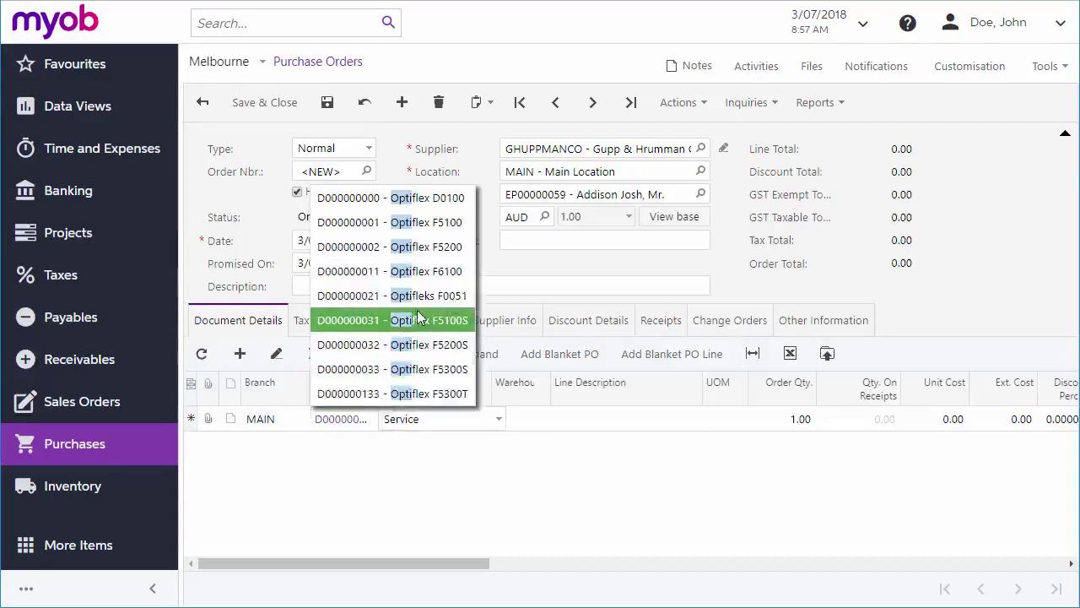
{"action": "left_click", "coordinate": [418, 329]}
{"action": "key", "text": "Tab"}
{"action": "key", "text": "Tab"}
{"action": "left_click", "coordinate": [791, 419]}
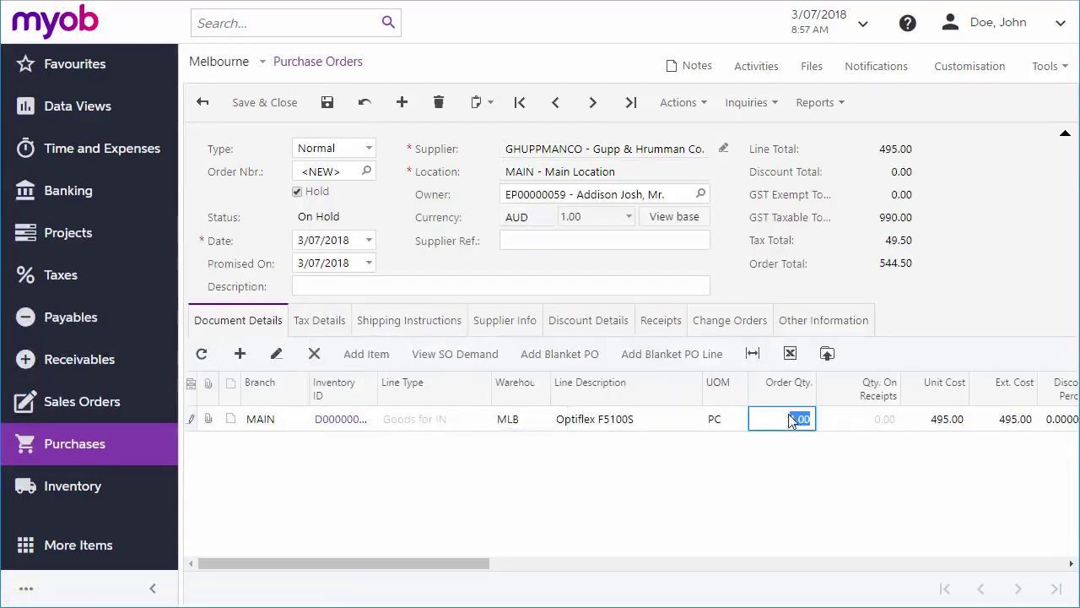
{"action": "type", "text": "3"}
{"action": "left_click", "coordinate": [474, 482]}
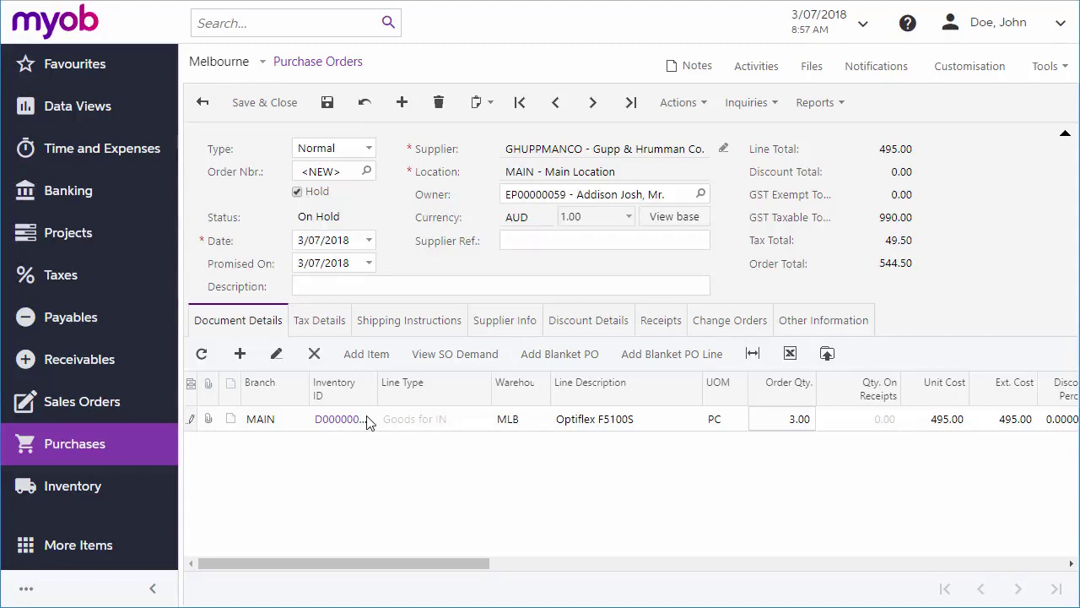
Step: Add the supplier's MLB warehouse items D0017SNR02 with quantity 3 and D0017SNRM1 with quantity 2 through the inventory lookup
{"action": "left_click", "coordinate": [365, 354]}
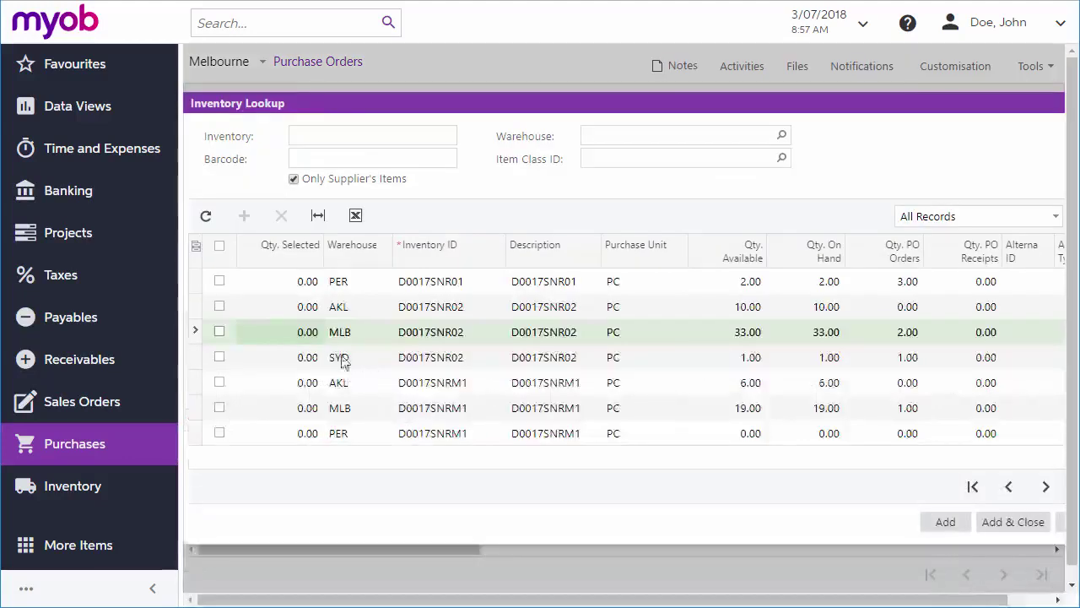
{"action": "left_click", "coordinate": [219, 332]}
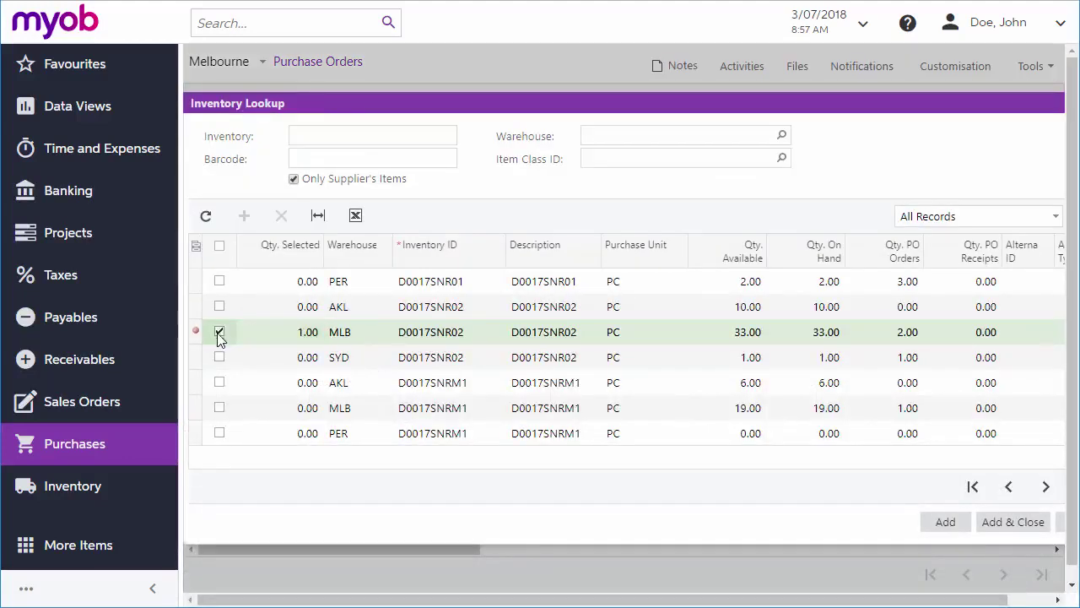
{"action": "left_click", "coordinate": [219, 408]}
{"action": "left_click", "coordinate": [306, 331]}
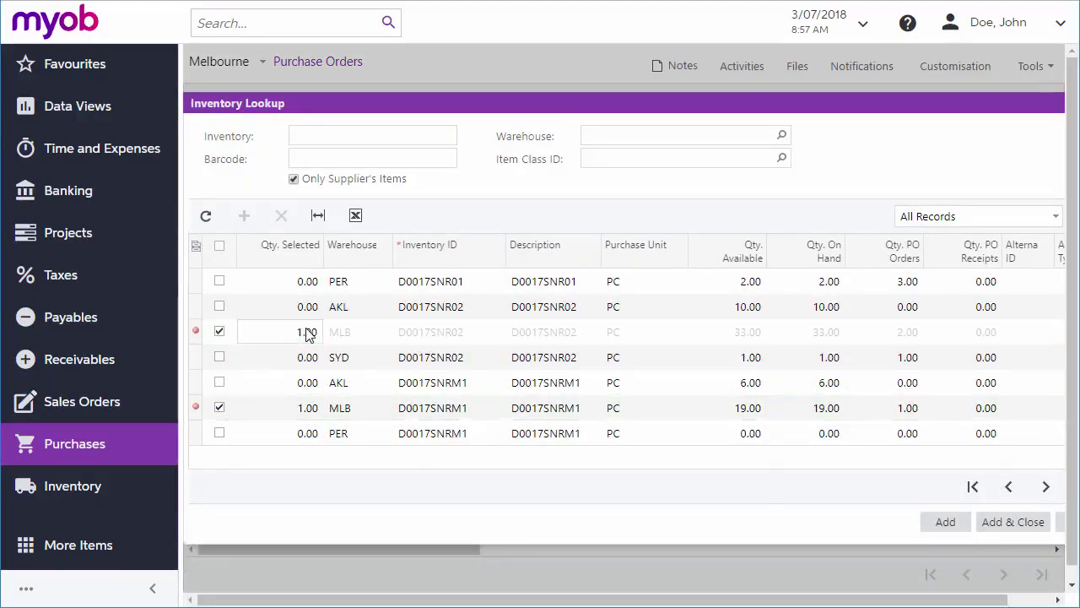
{"action": "type", "text": "3"}
{"action": "left_click", "coordinate": [308, 407]}
{"action": "type", "text": "2"}
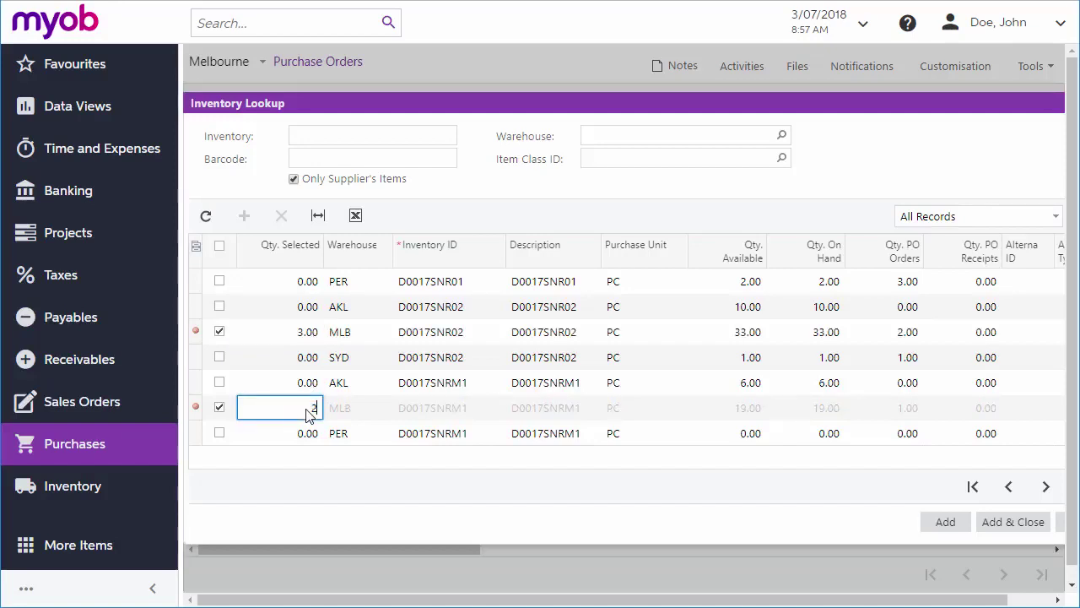
{"action": "left_click", "coordinate": [994, 530]}
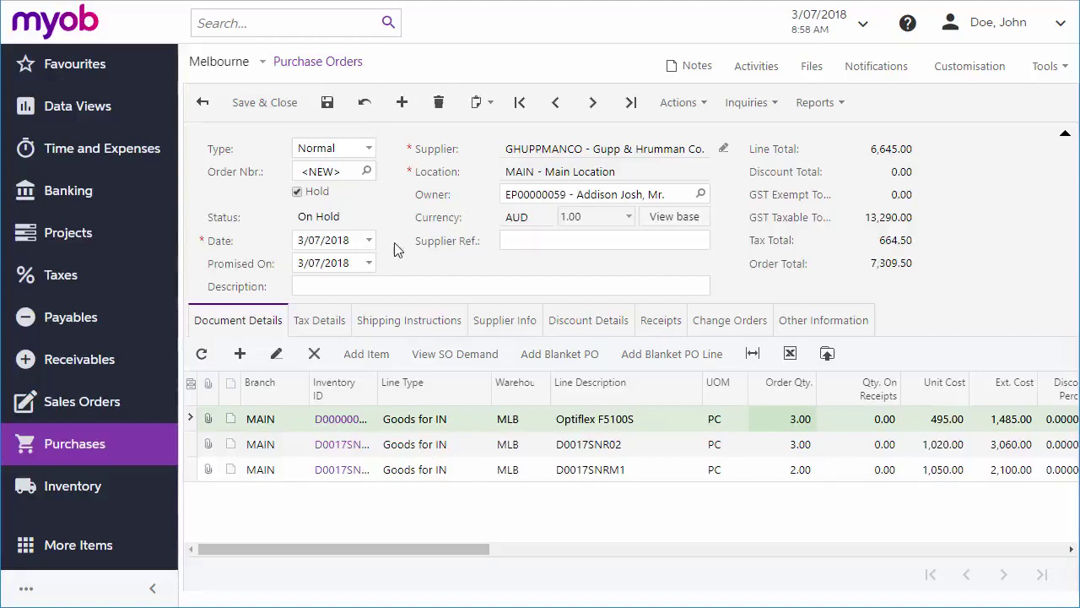
Step: Save the purchase order and take it off hold
{"action": "left_click", "coordinate": [327, 103]}
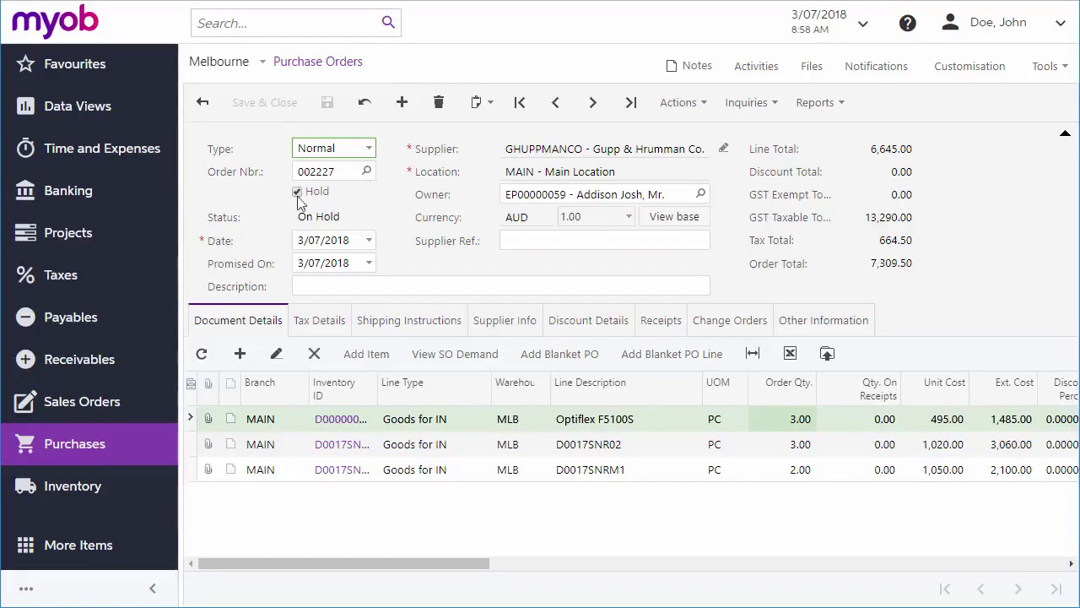
{"action": "left_click", "coordinate": [298, 193]}
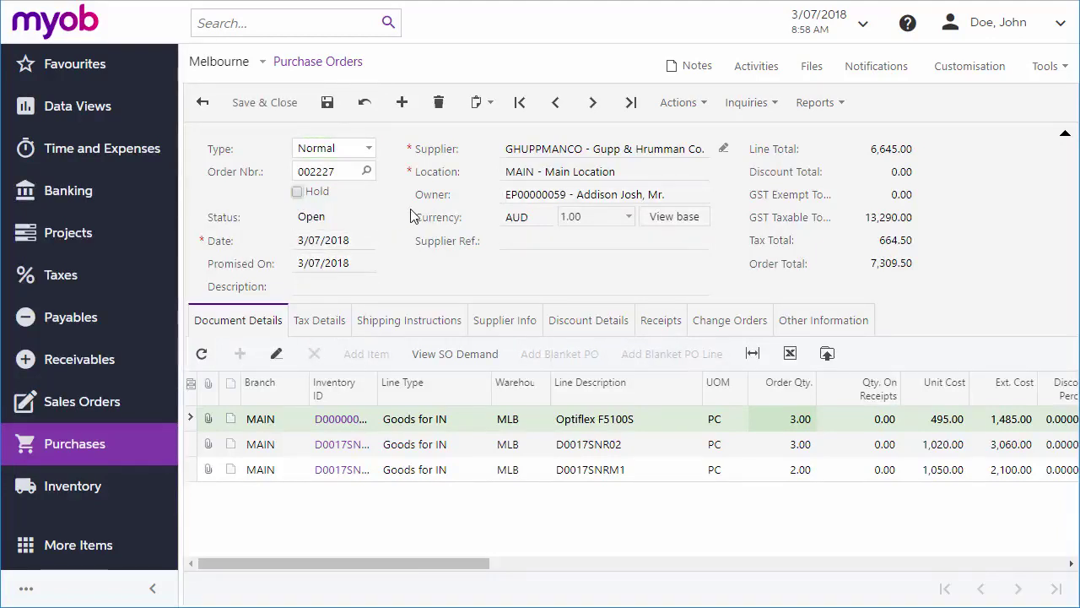
{"action": "left_click", "coordinate": [839, 105]}
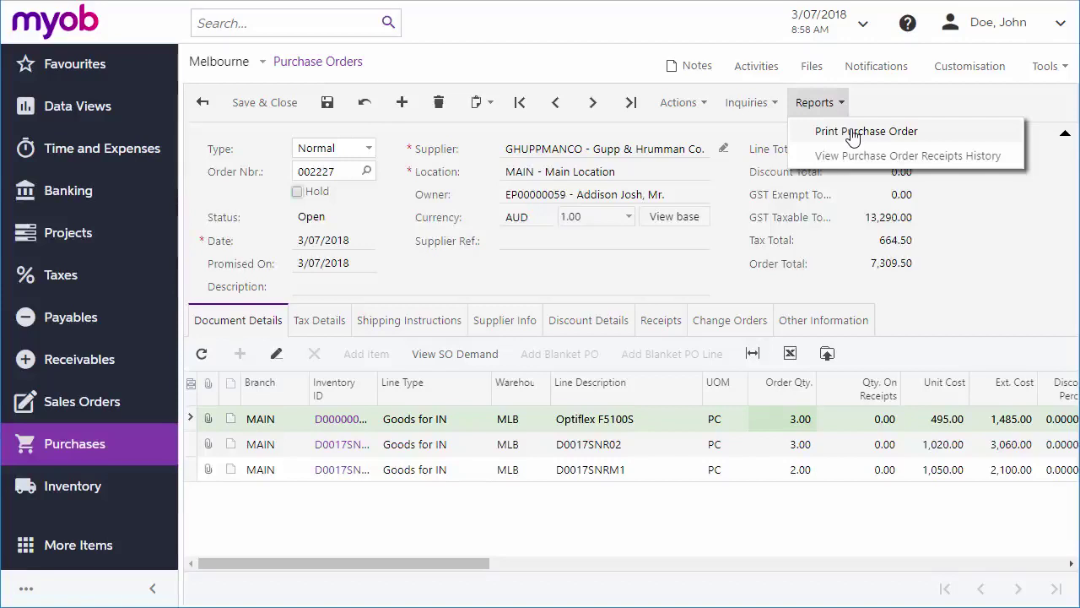
{"action": "left_click", "coordinate": [704, 105]}
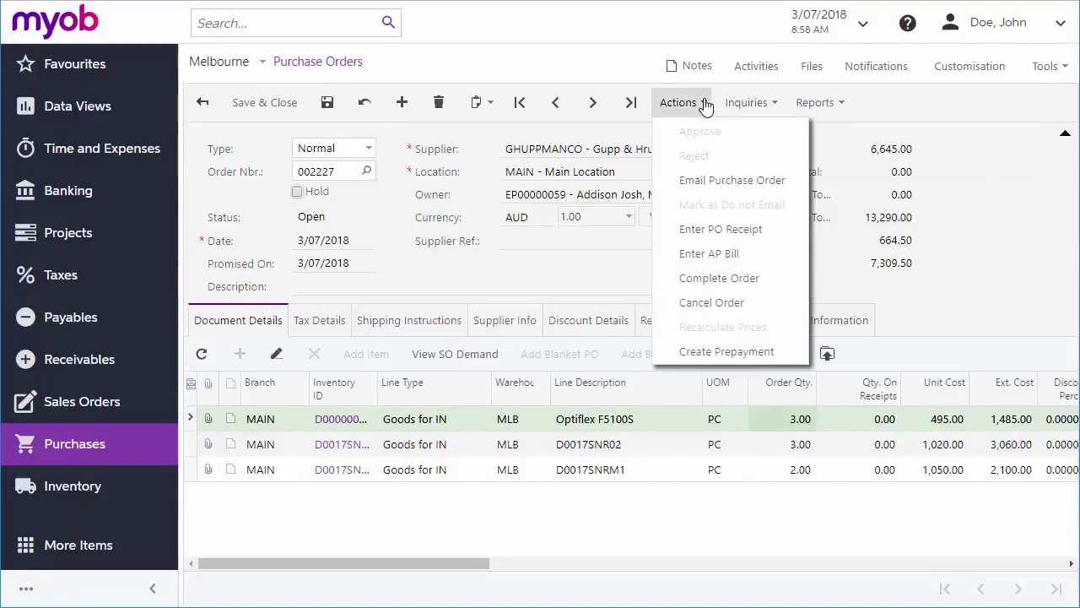